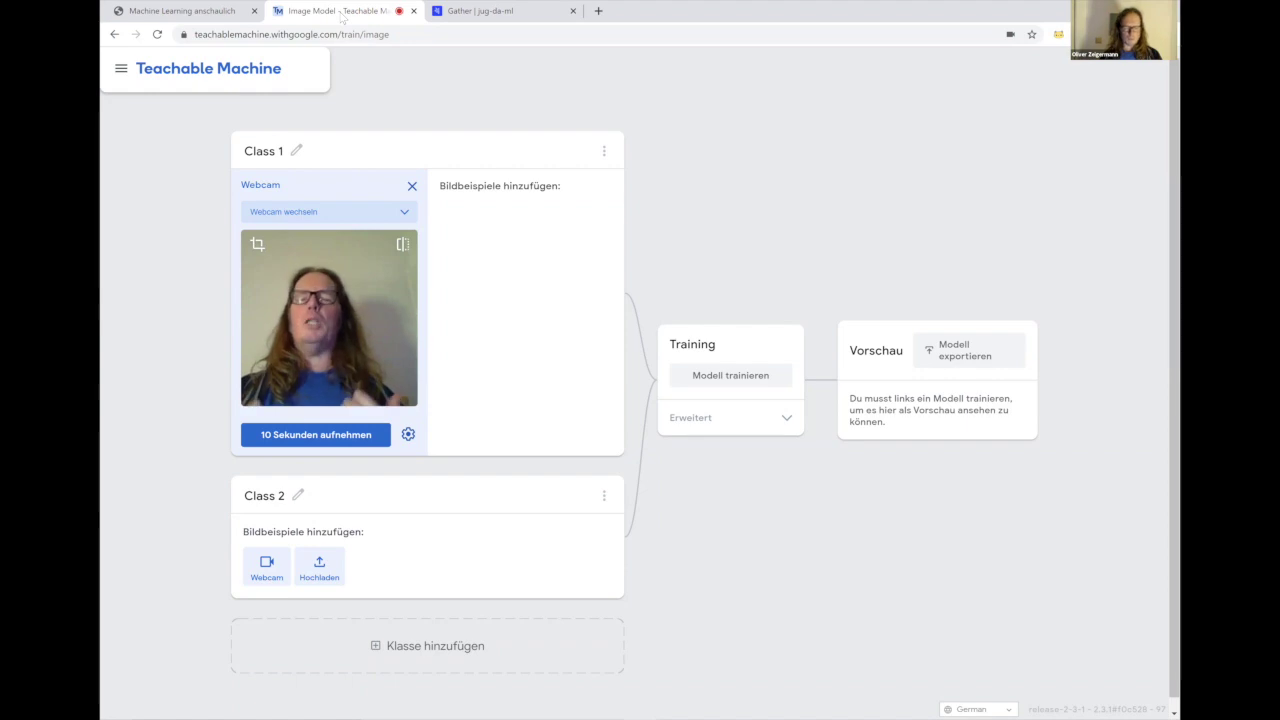
- Rename Class 1 as Monster and record ten seconds of webcam samples of the blue monster puppet for it
{"action": "left_click", "coordinate": [299, 154]}
{"action": "type", "text": "Monster"}
{"action": "key", "text": "Return"}
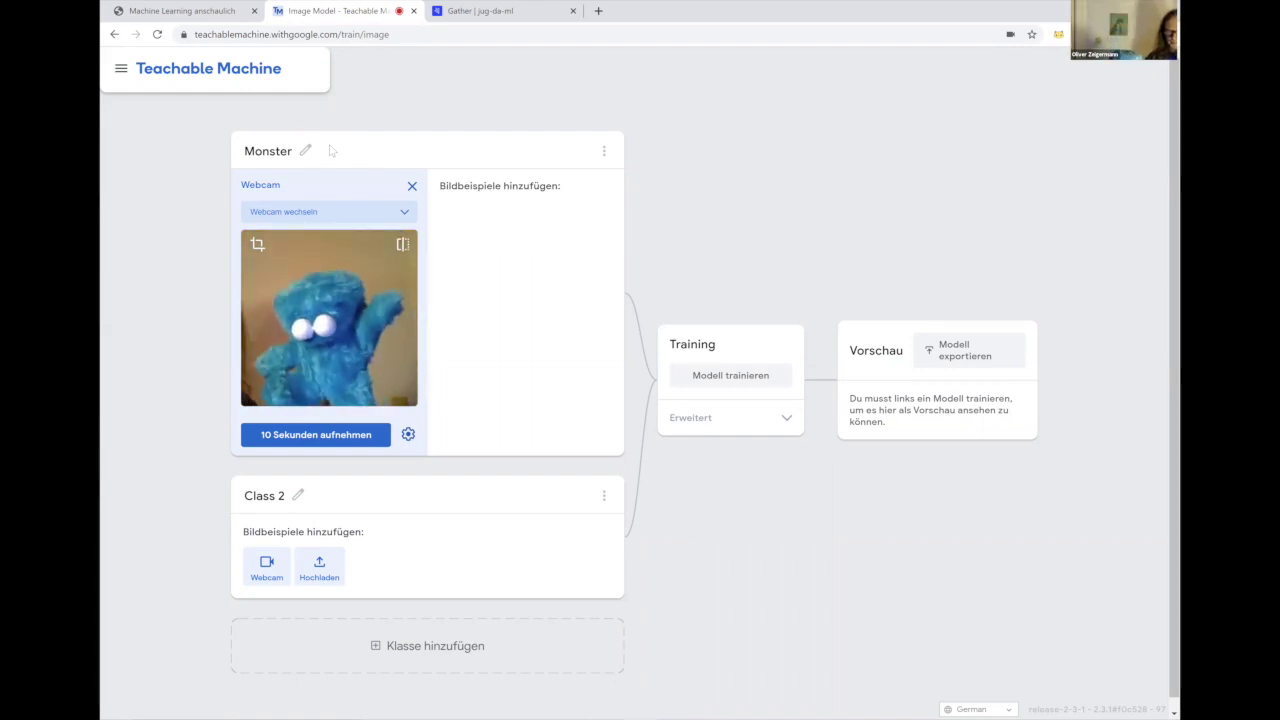
{"action": "left_click", "coordinate": [256, 432]}
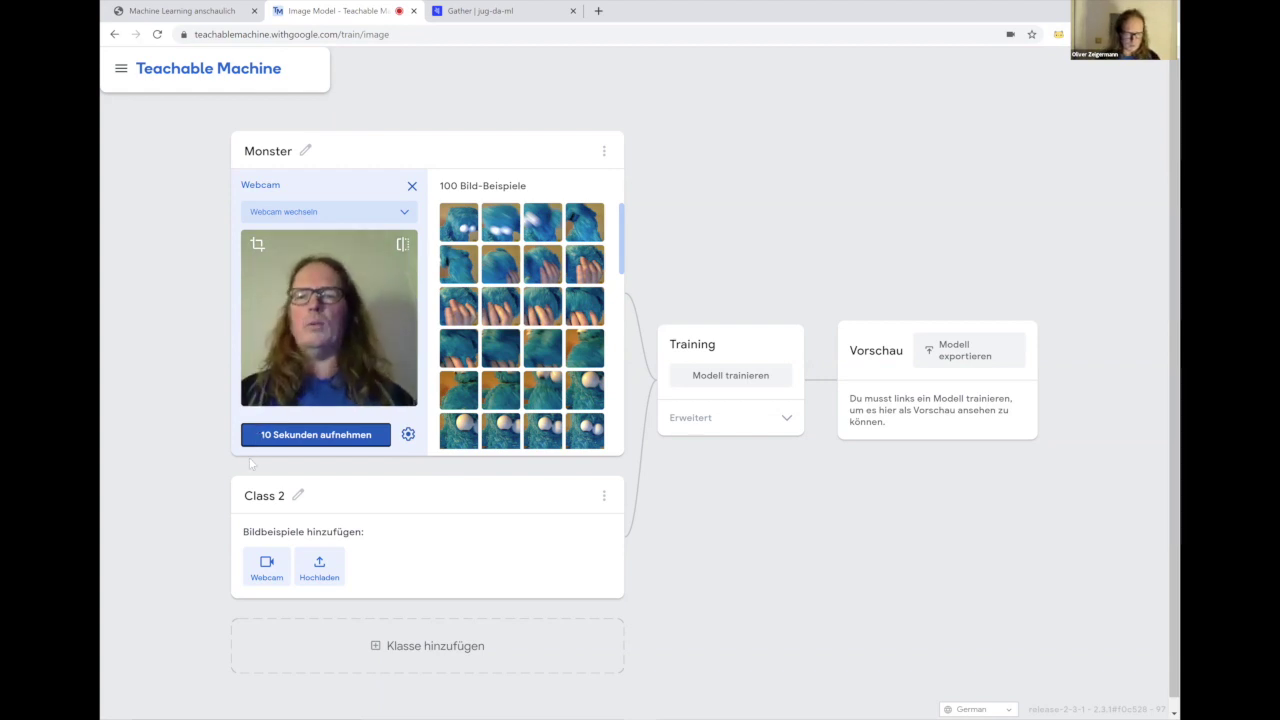
- Rename Class 2 as Mensch and record ten seconds of webcam samples of the person for it
{"action": "left_click", "coordinate": [257, 497]}
{"action": "type", "text": "M"}
{"action": "type", "text": "Me"}
{"action": "type", "text": "nsch"}
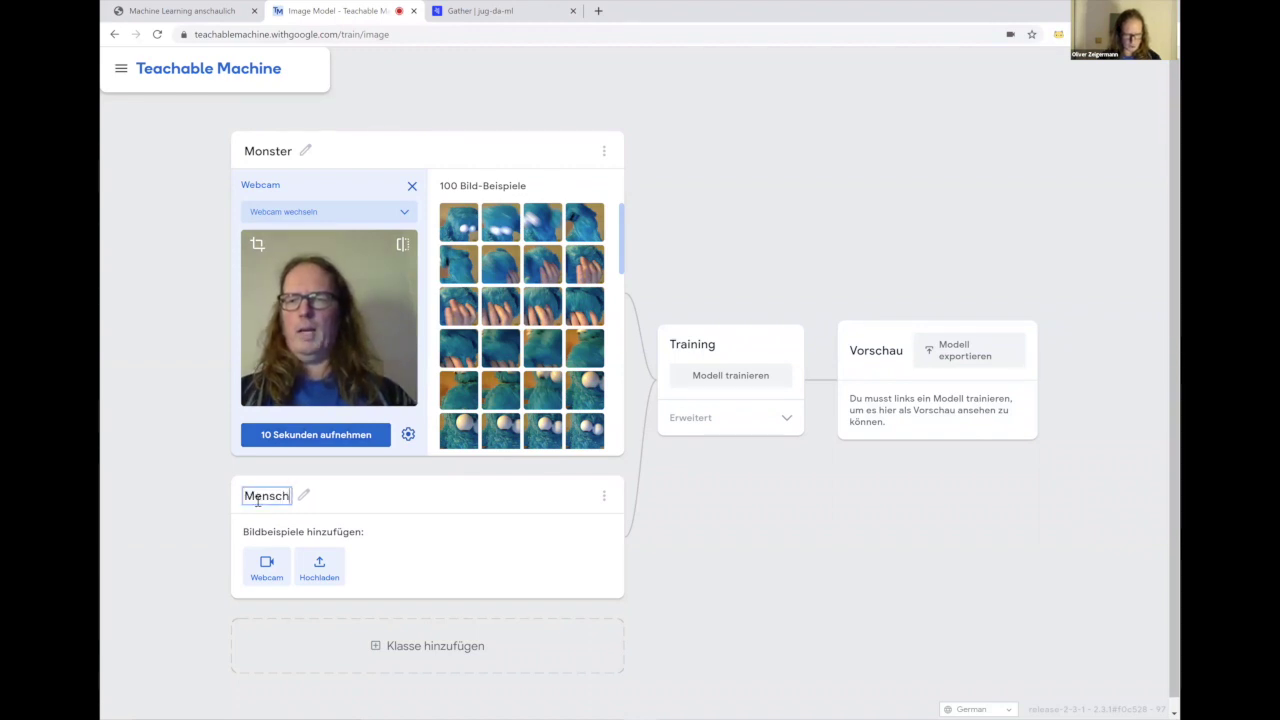
{"action": "key", "text": "Return"}
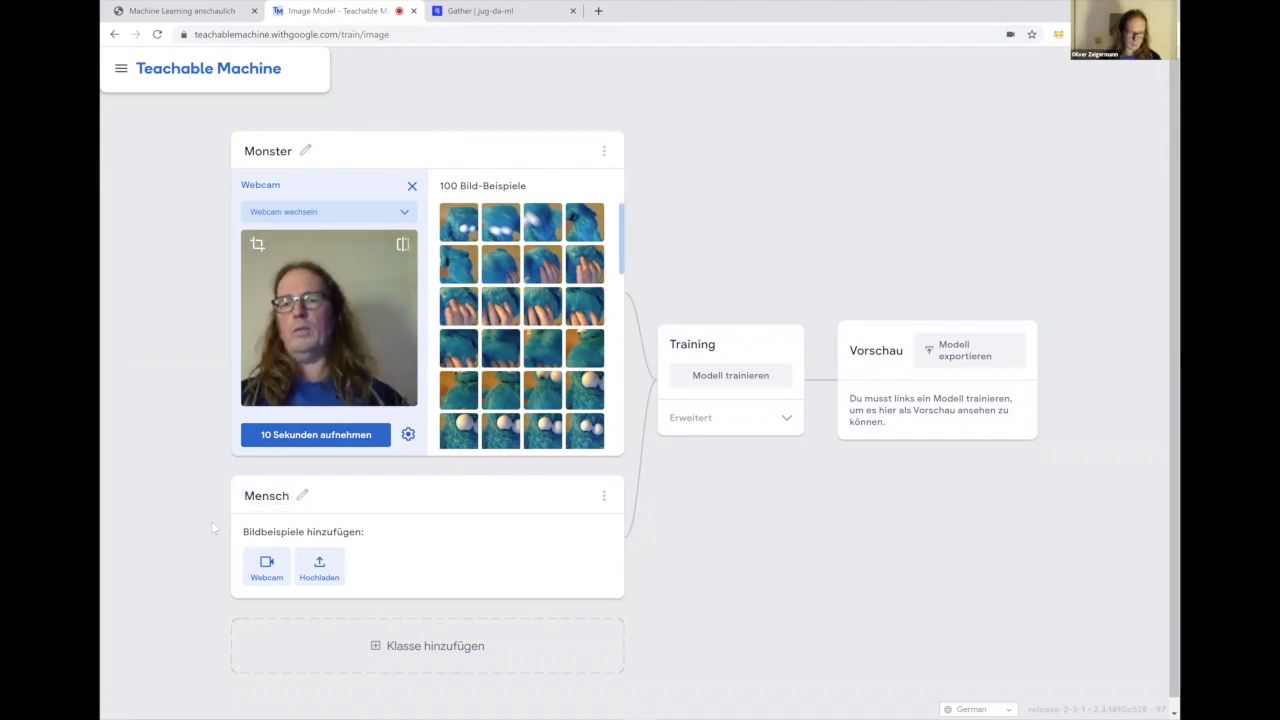
{"action": "left_click", "coordinate": [266, 562]}
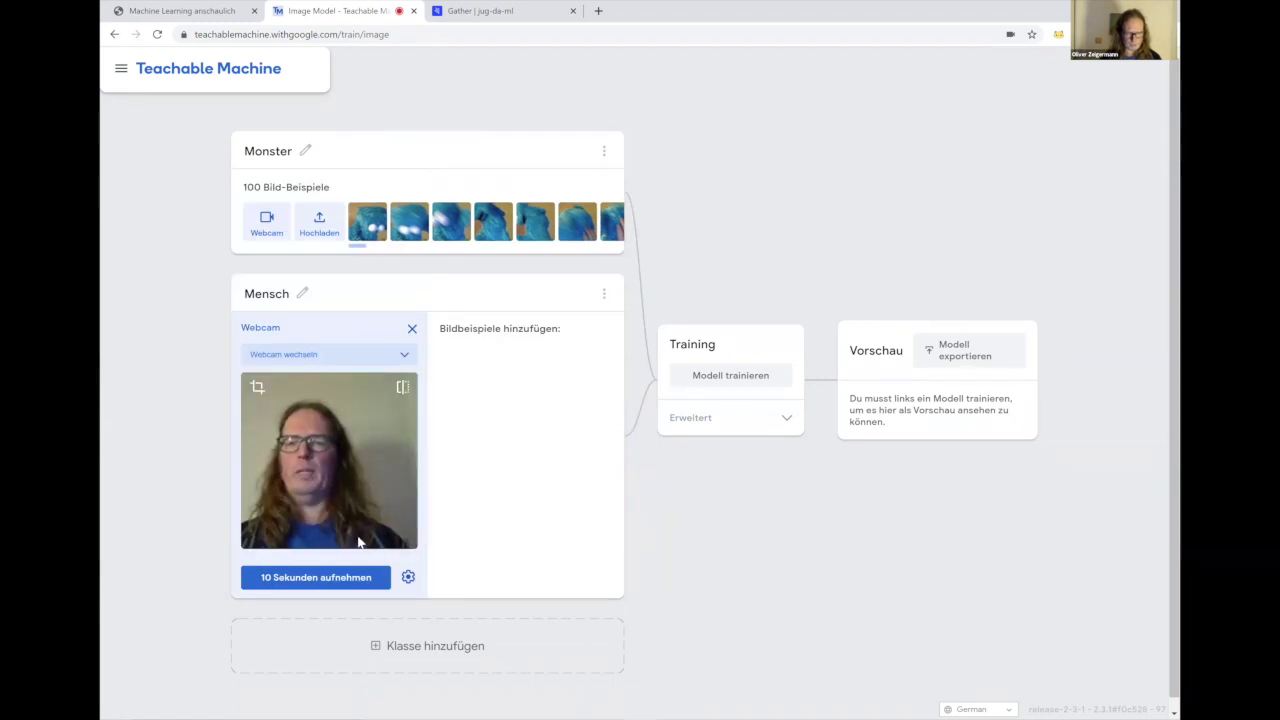
{"action": "left_click", "coordinate": [340, 578]}
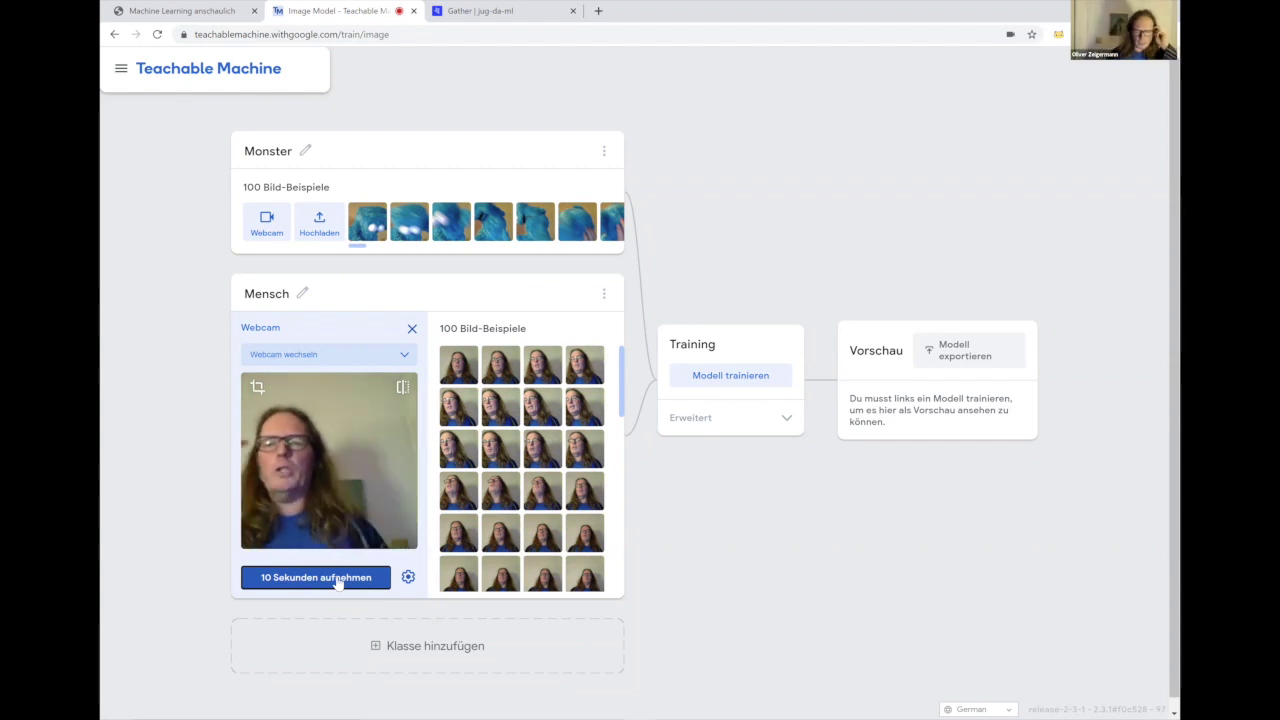
- Add a third class and name it Niemand
{"action": "scroll", "coordinate": [338, 584], "scroll_direction": "down", "scroll_amount": 1}
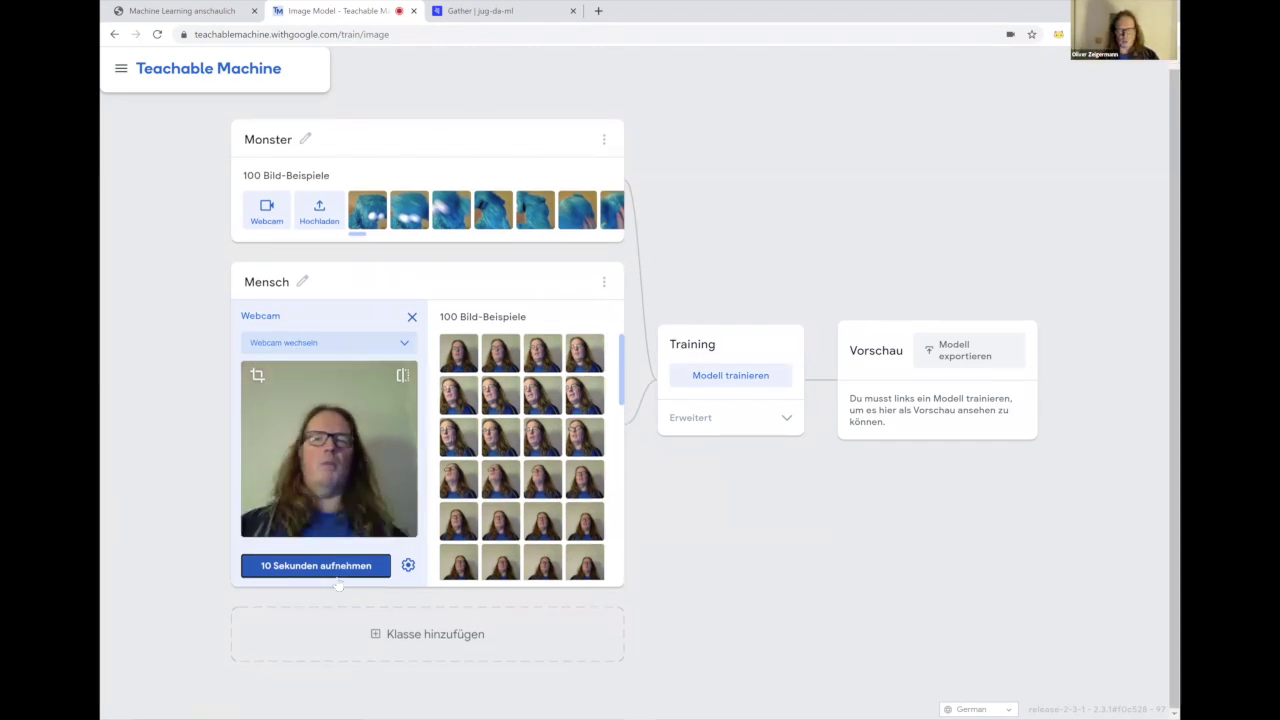
{"action": "left_click", "coordinate": [426, 640]}
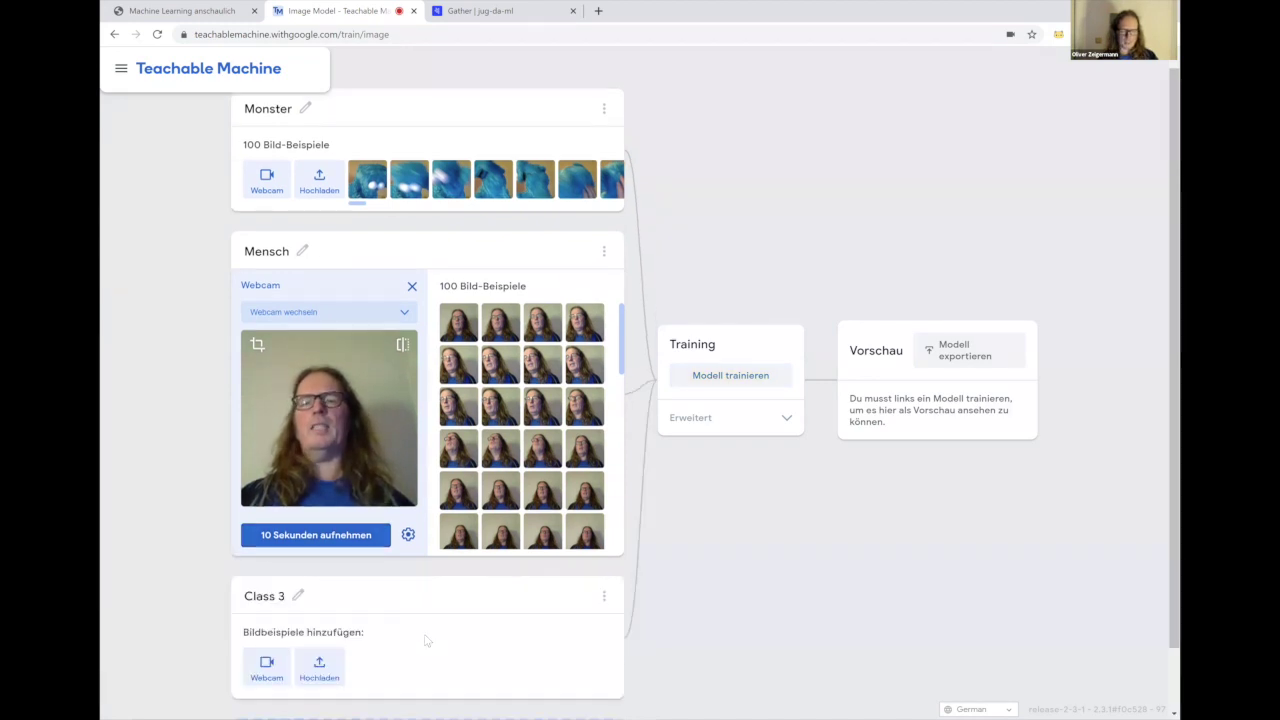
{"action": "left_click", "coordinate": [295, 600]}
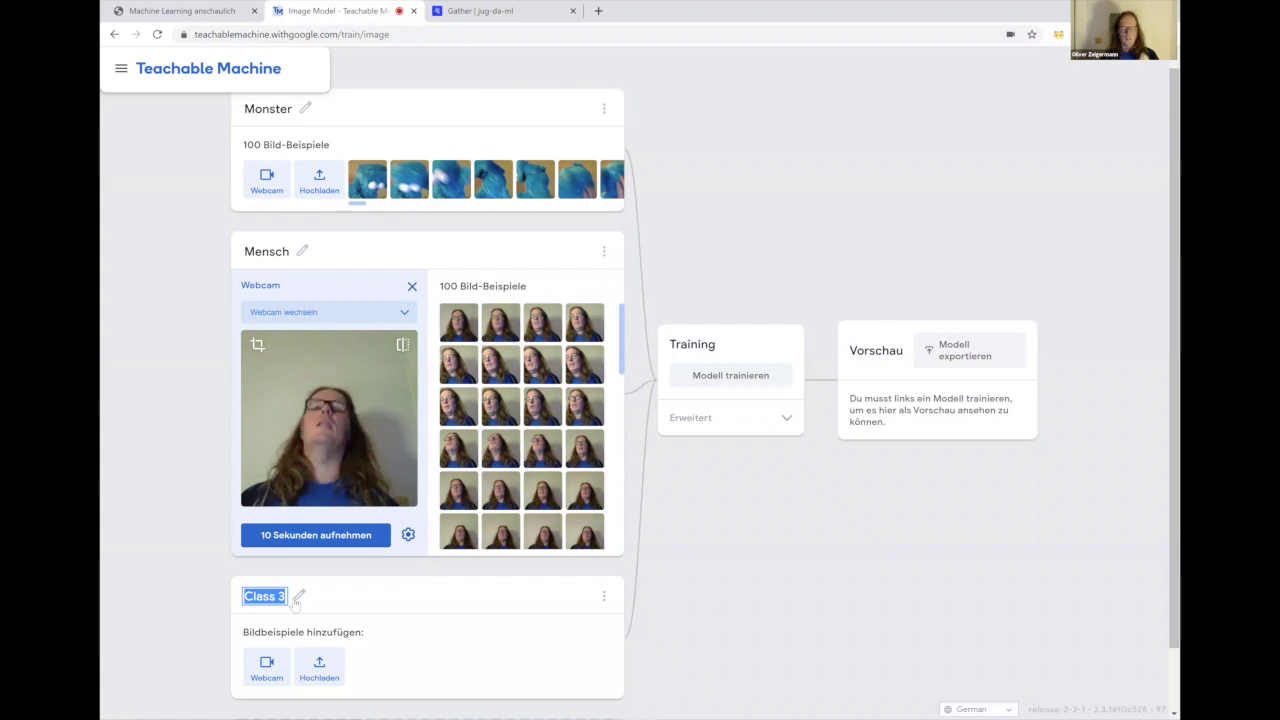
{"action": "type", "text": "Niemand"}
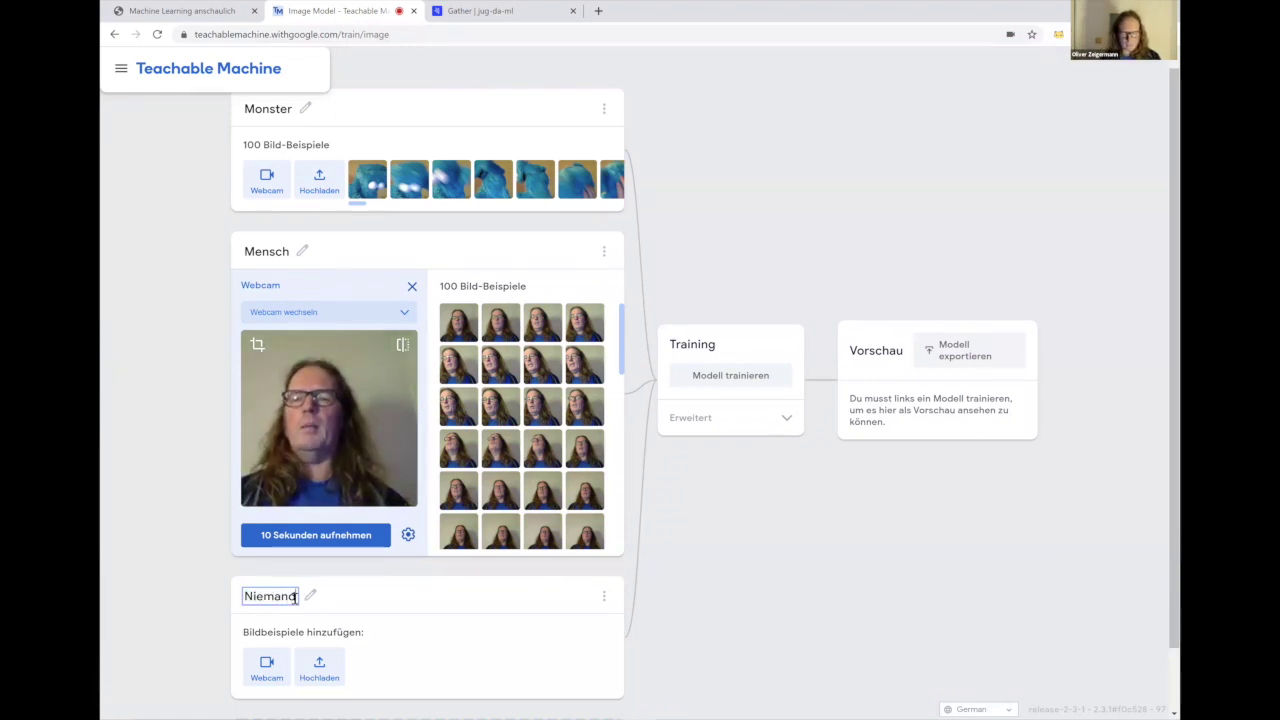
{"action": "key", "text": "Return"}
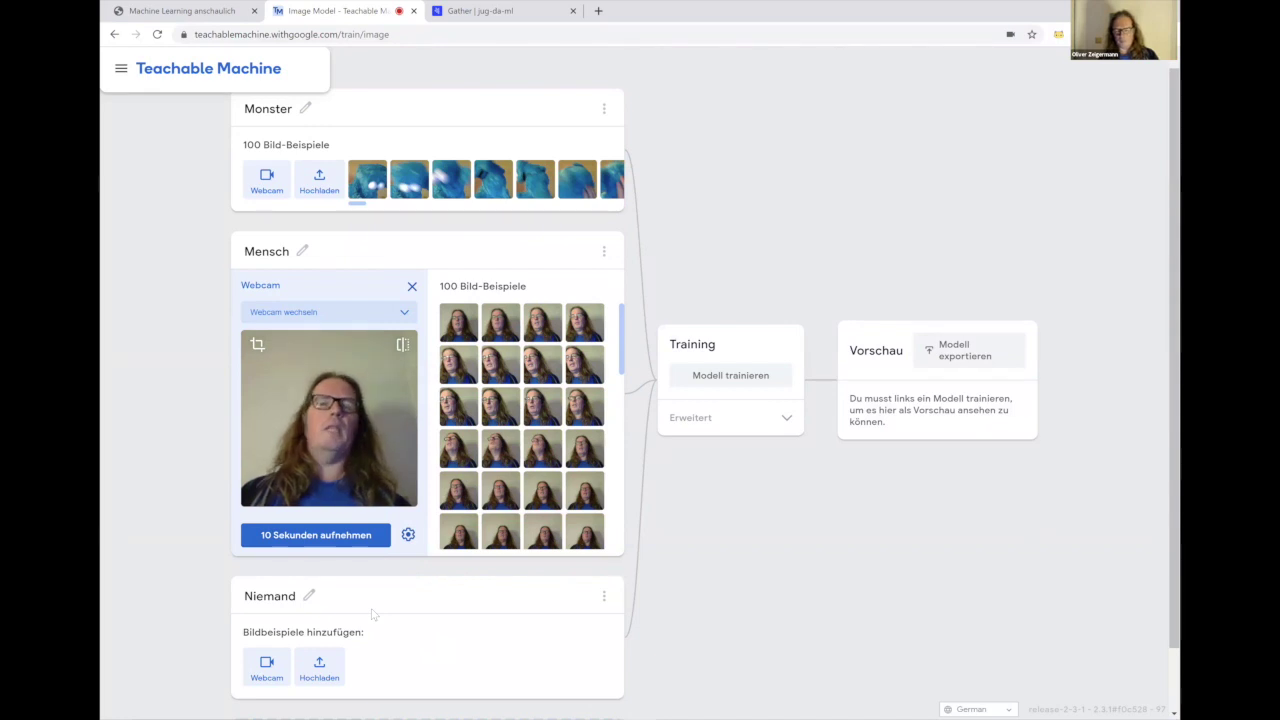
- Record two ten-second series of webcam samples of the empty background for the Niemand class
{"action": "scroll", "coordinate": [365, 618], "scroll_direction": "down", "scroll_amount": 1}
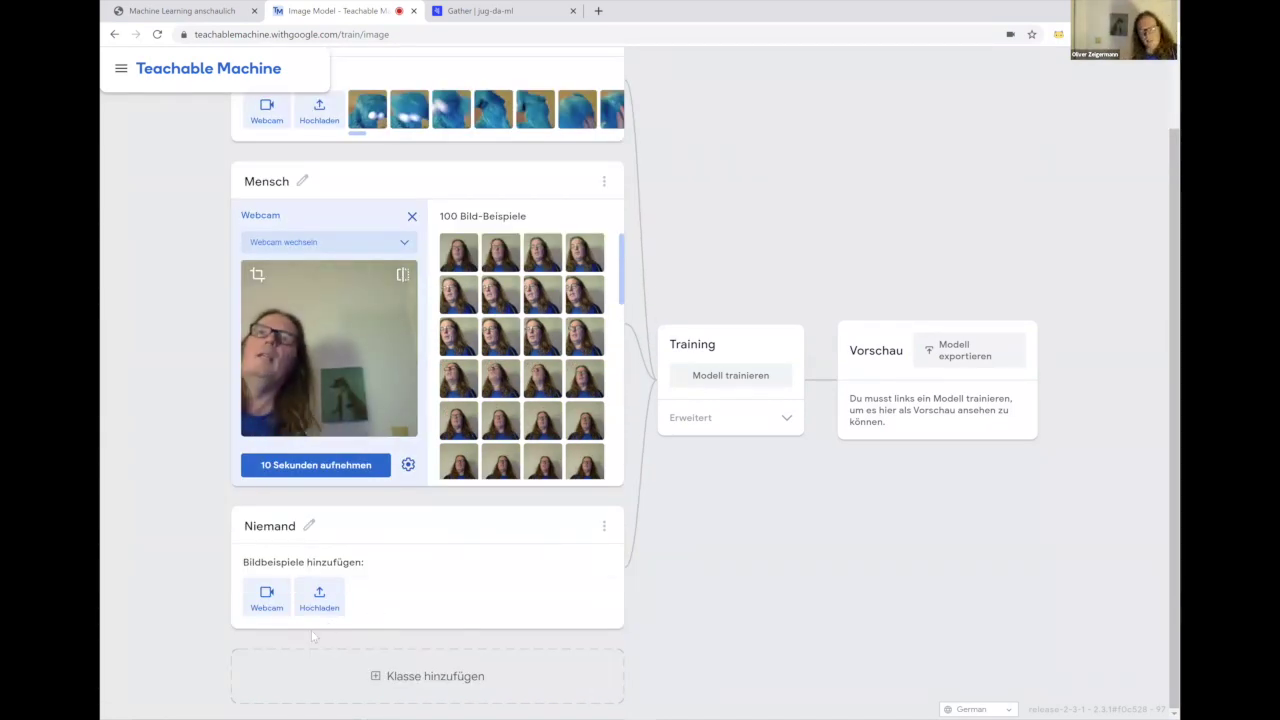
{"action": "left_click", "coordinate": [265, 601]}
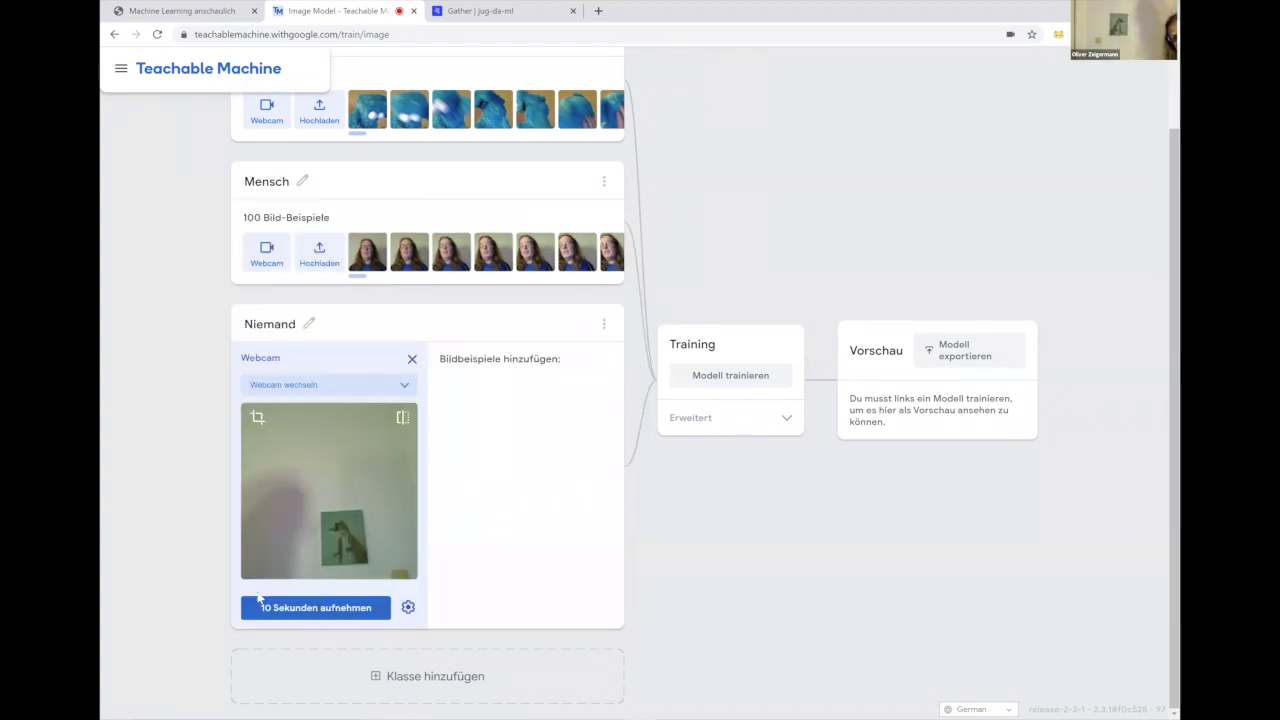
{"action": "left_click", "coordinate": [265, 610]}
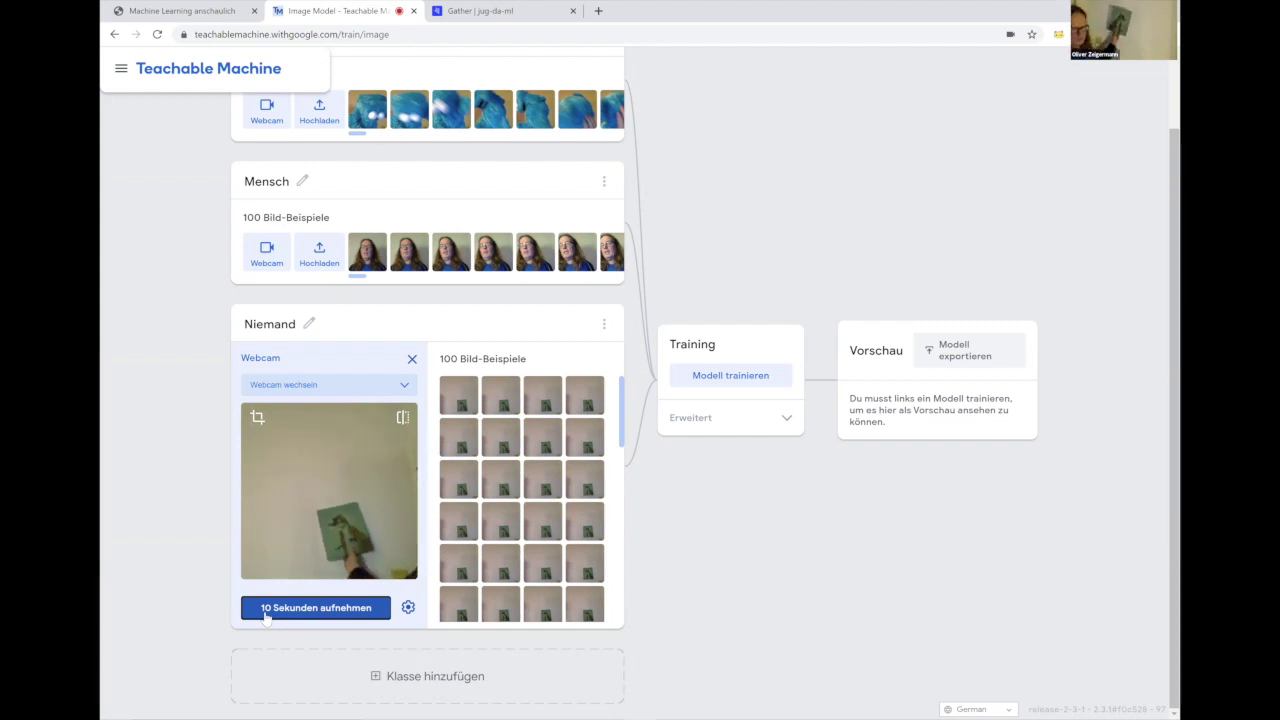
{"action": "left_click", "coordinate": [265, 617]}
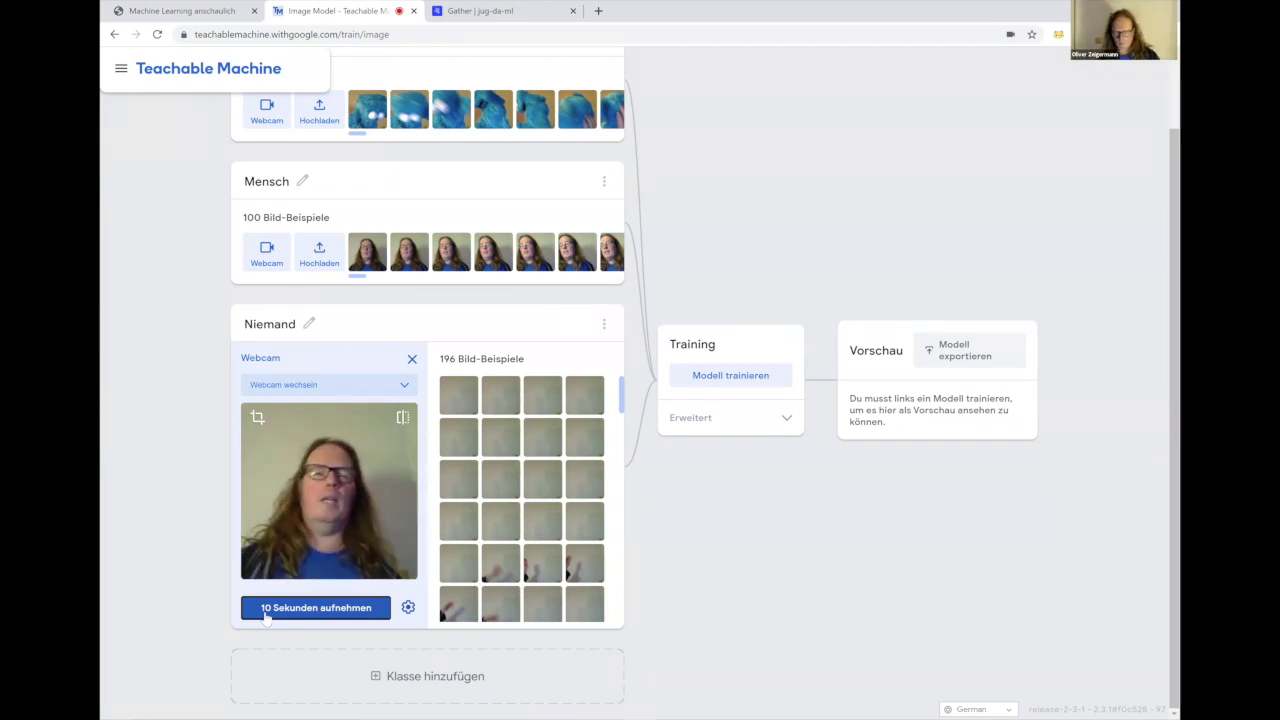
- Expand the advanced training settings and train the model on the three classes
{"action": "mouse_move", "coordinate": [886, 705]}
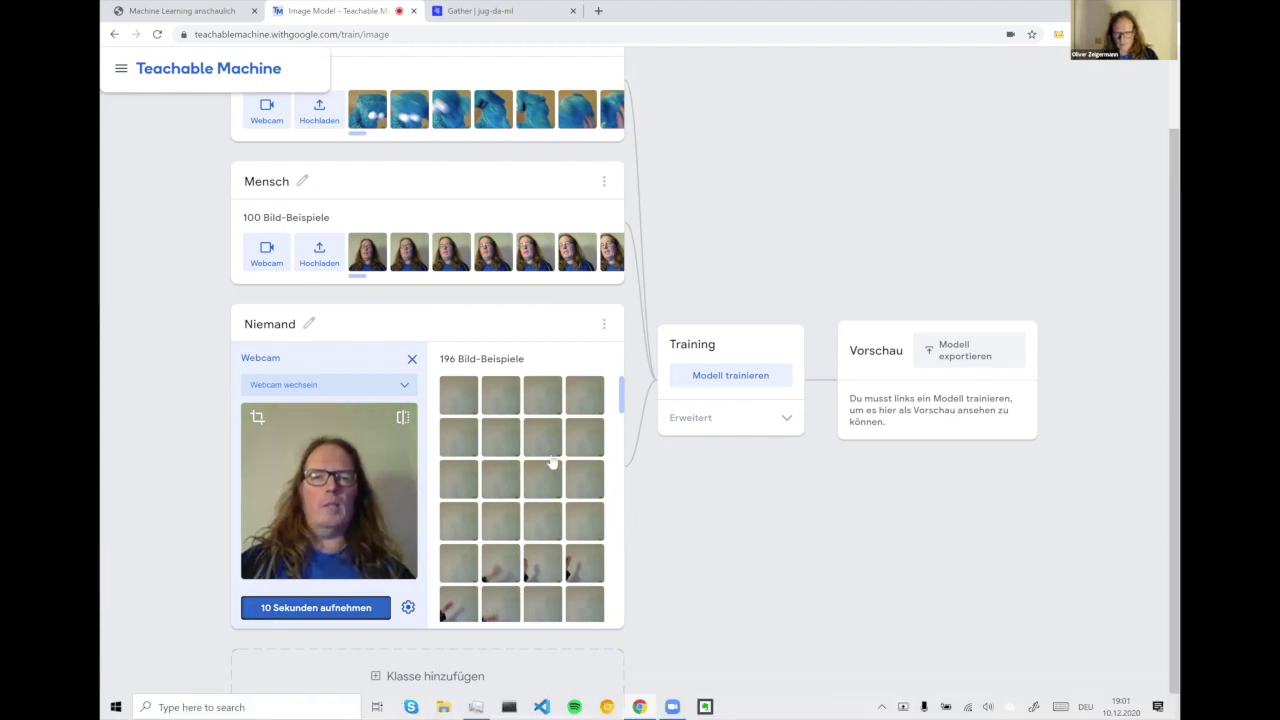
{"action": "left_click", "coordinate": [795, 421]}
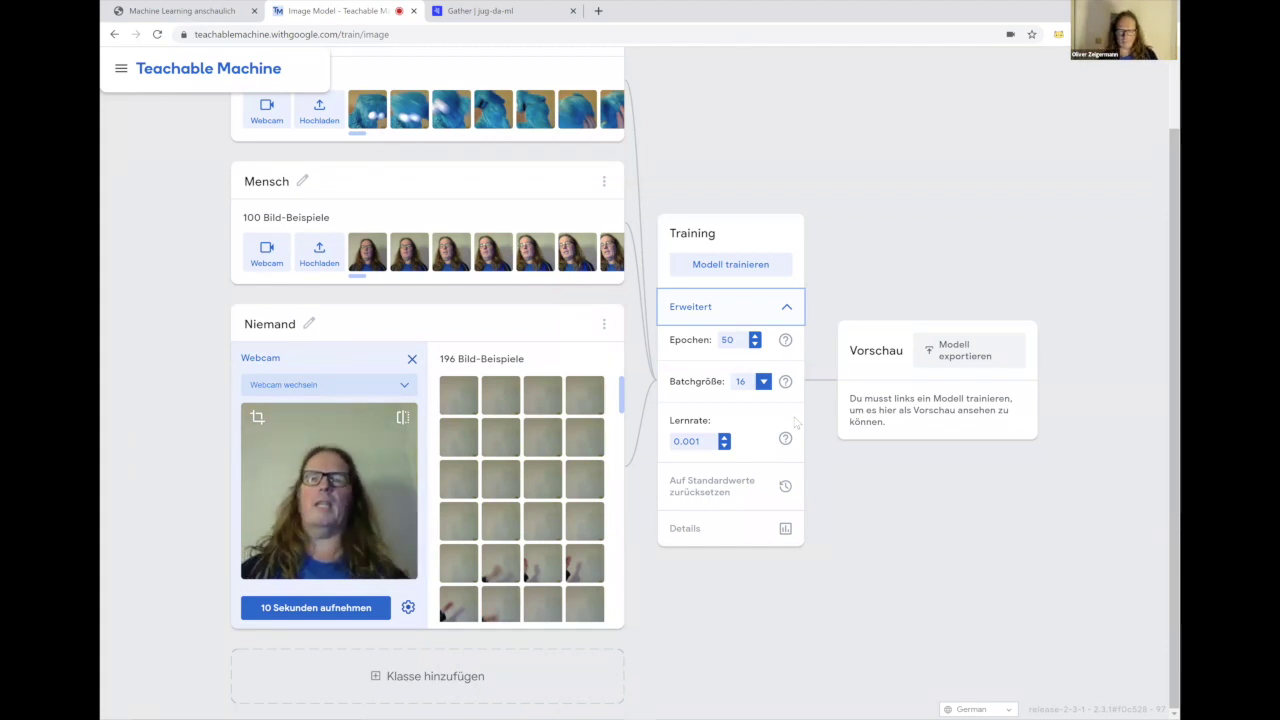
{"action": "left_click", "coordinate": [729, 264]}
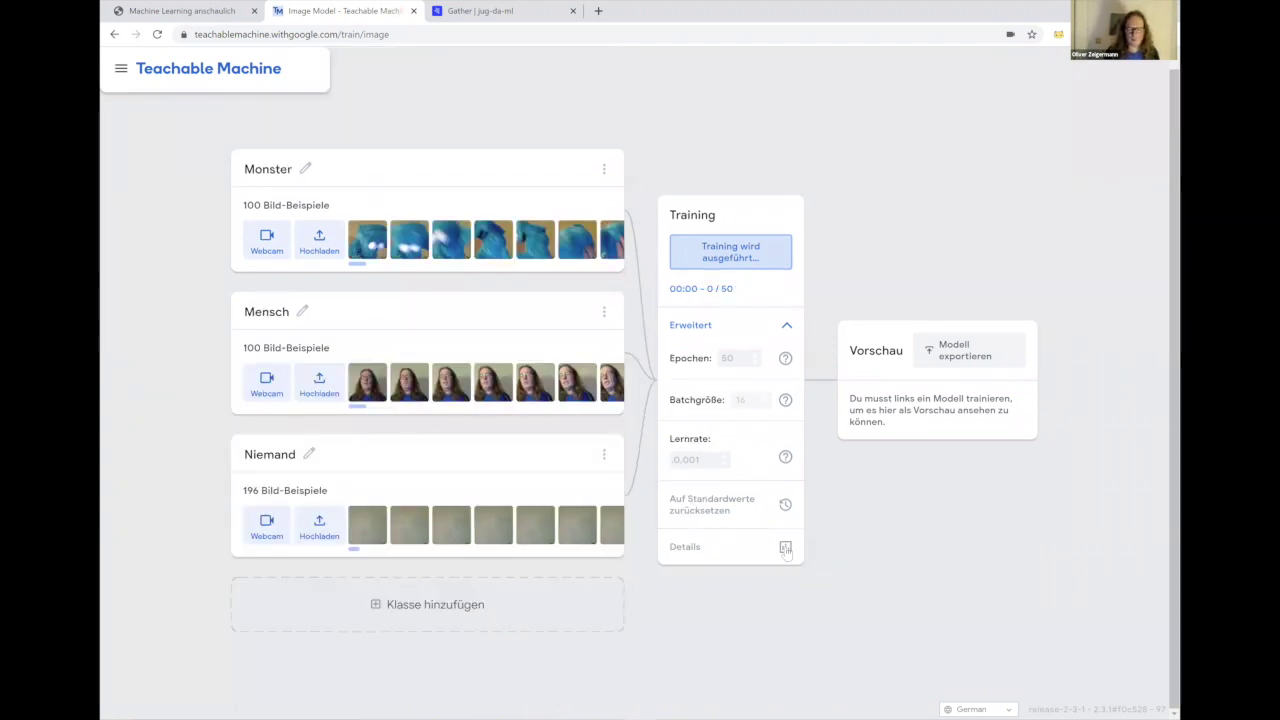
- Examine the training detail graphs and the GPU load in Task Manager, and return to the model preview with the details closed
{"action": "left_click", "coordinate": [785, 549]}
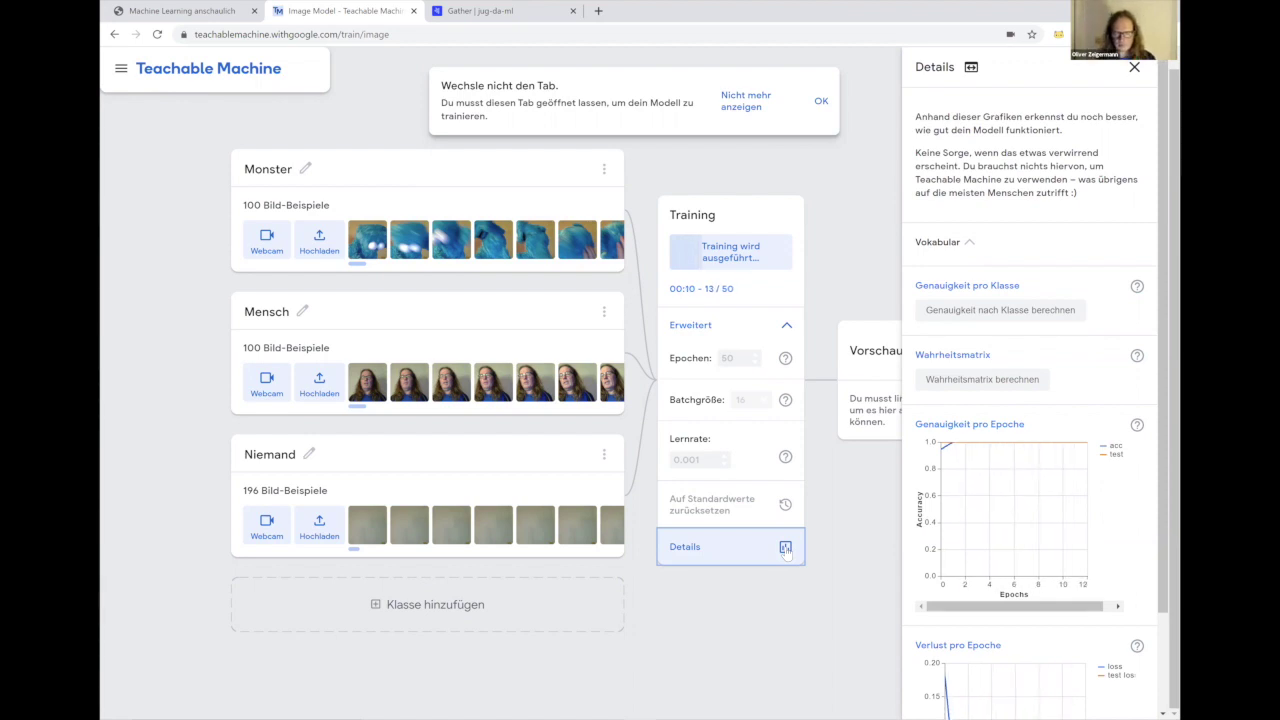
{"action": "key", "text": "alt+Tab"}
{"action": "key", "text": "alt+Tab"}
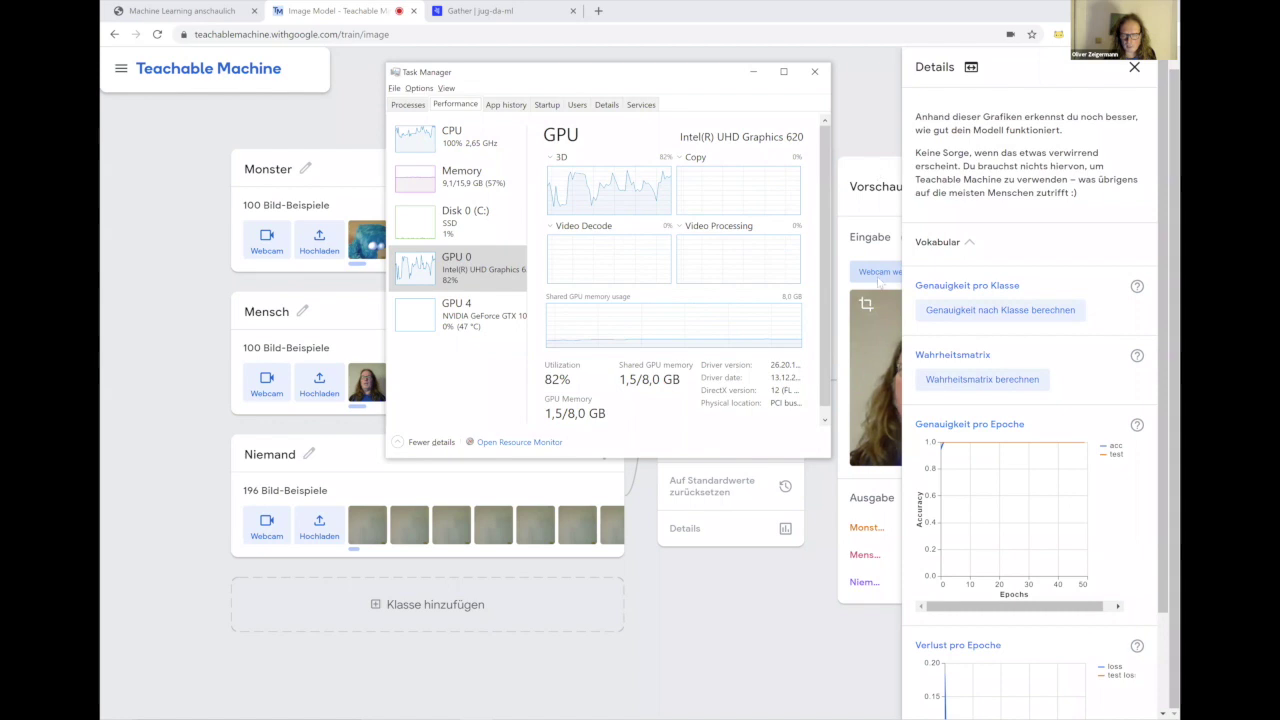
{"action": "left_click", "coordinate": [873, 172]}
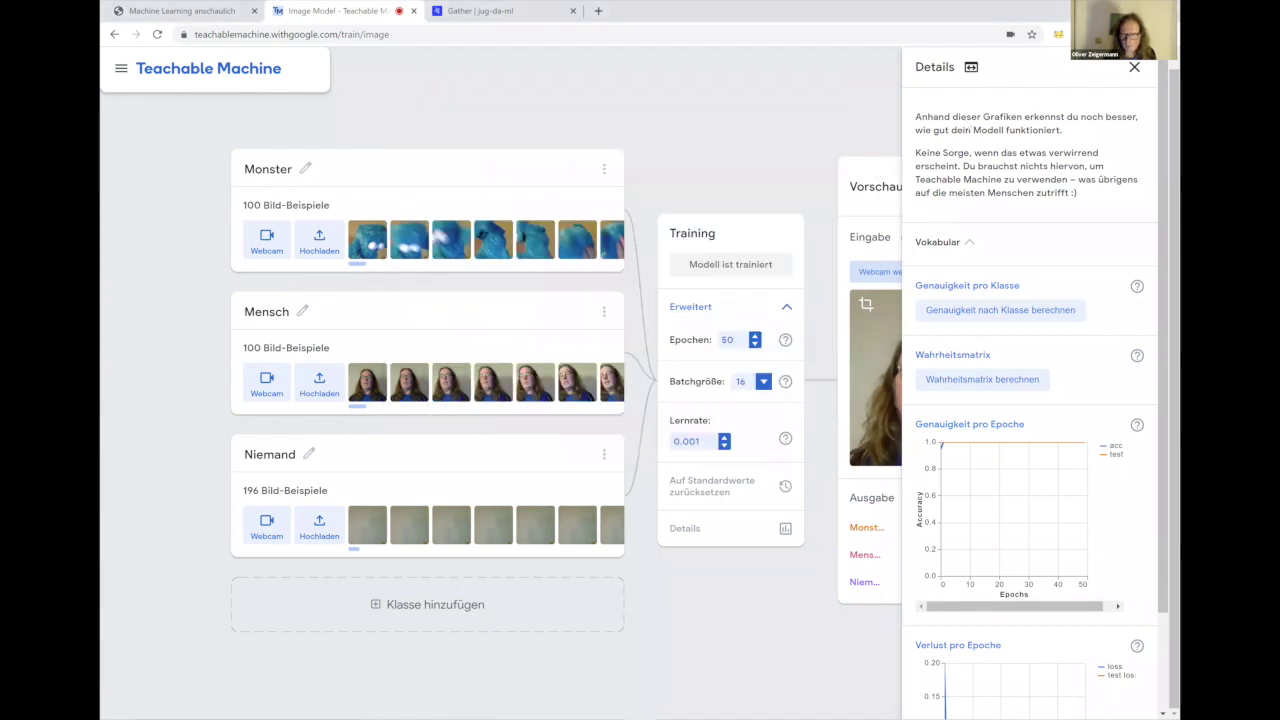
{"action": "left_click", "coordinate": [1134, 67]}
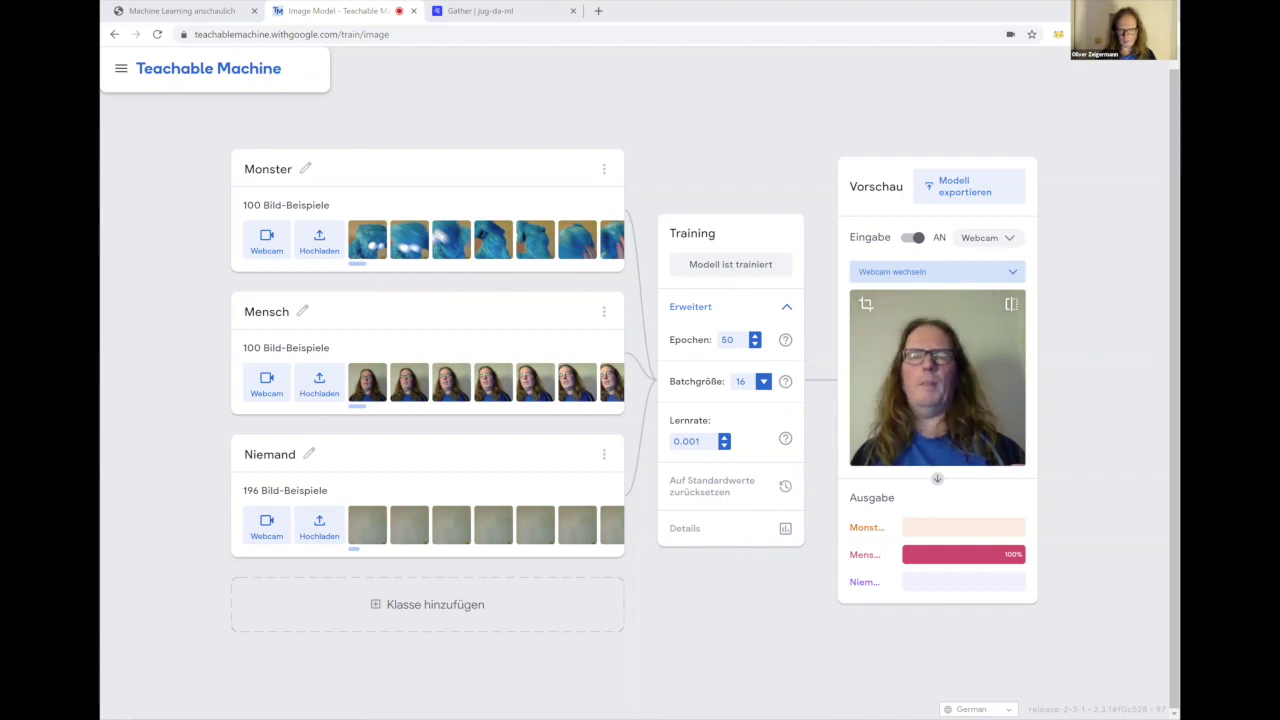
- Capture the screen into Snip & Sketch for annotation, try a blue pen stroke above the Monster class and undo it
{"action": "key", "text": "Print"}
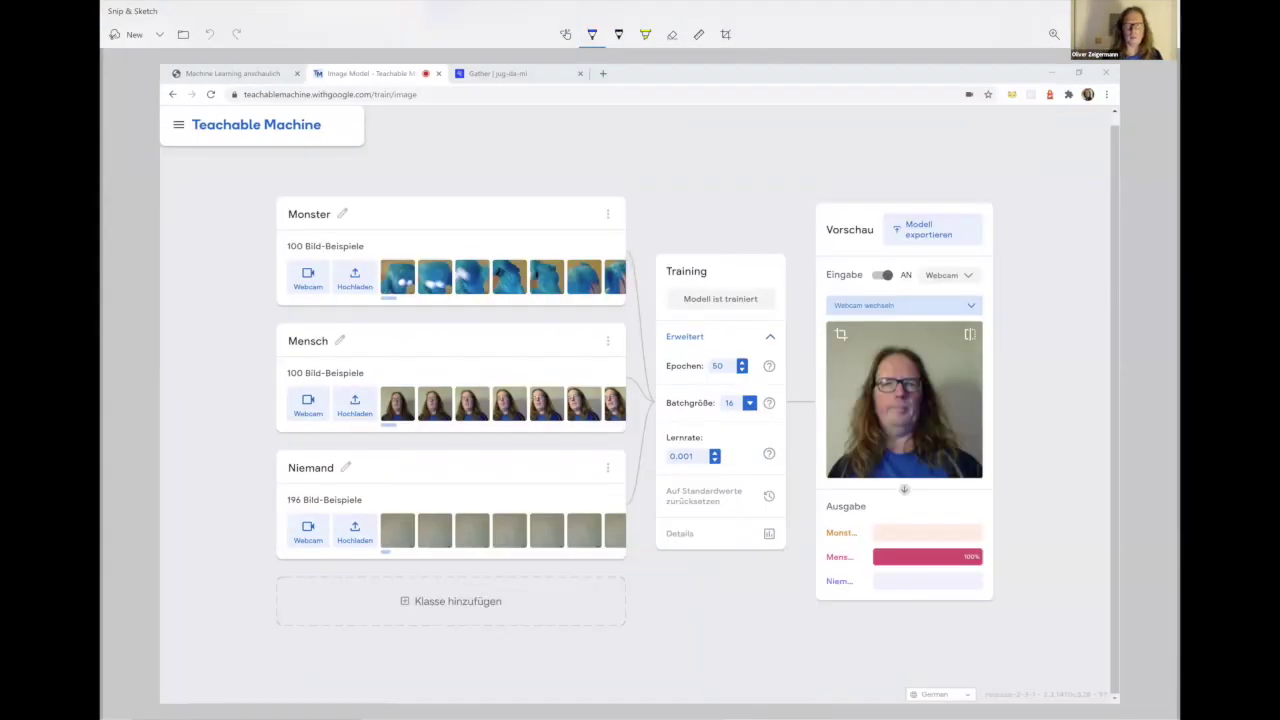
{"action": "left_click_drag", "start_coordinate": [573, 153], "coordinate": [554, 190]}
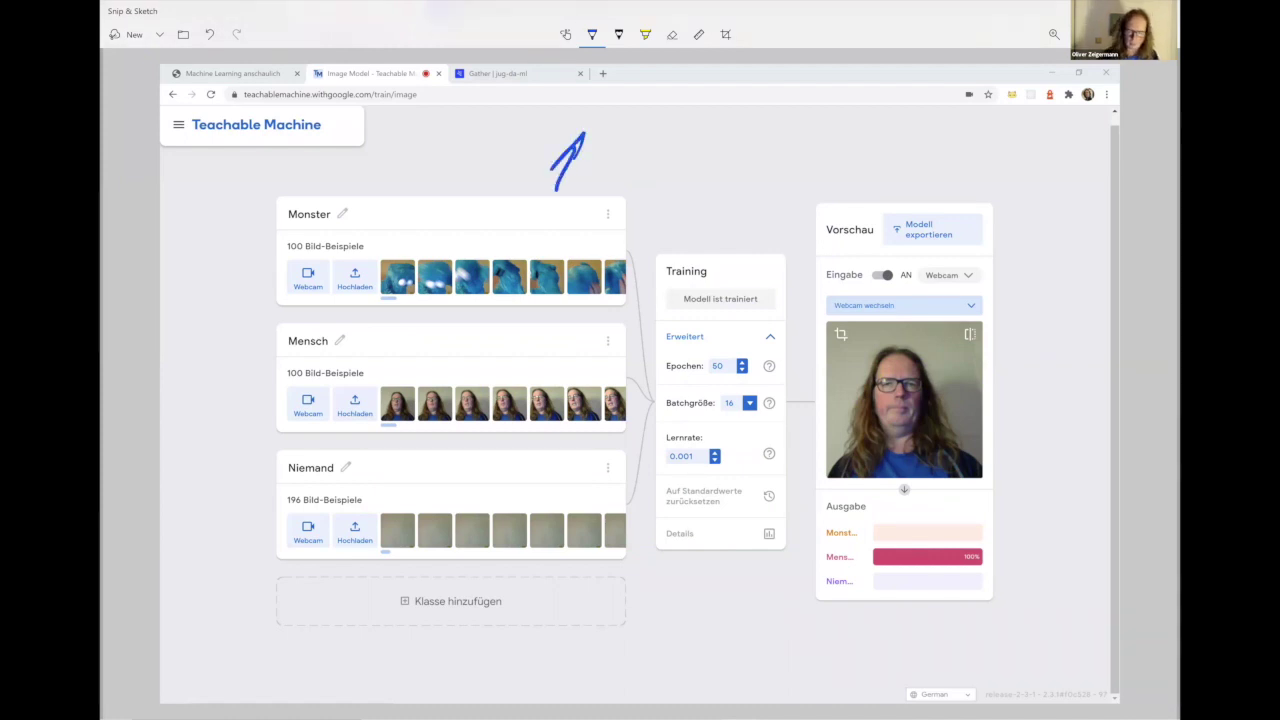
{"action": "key", "text": "ctrl+z"}
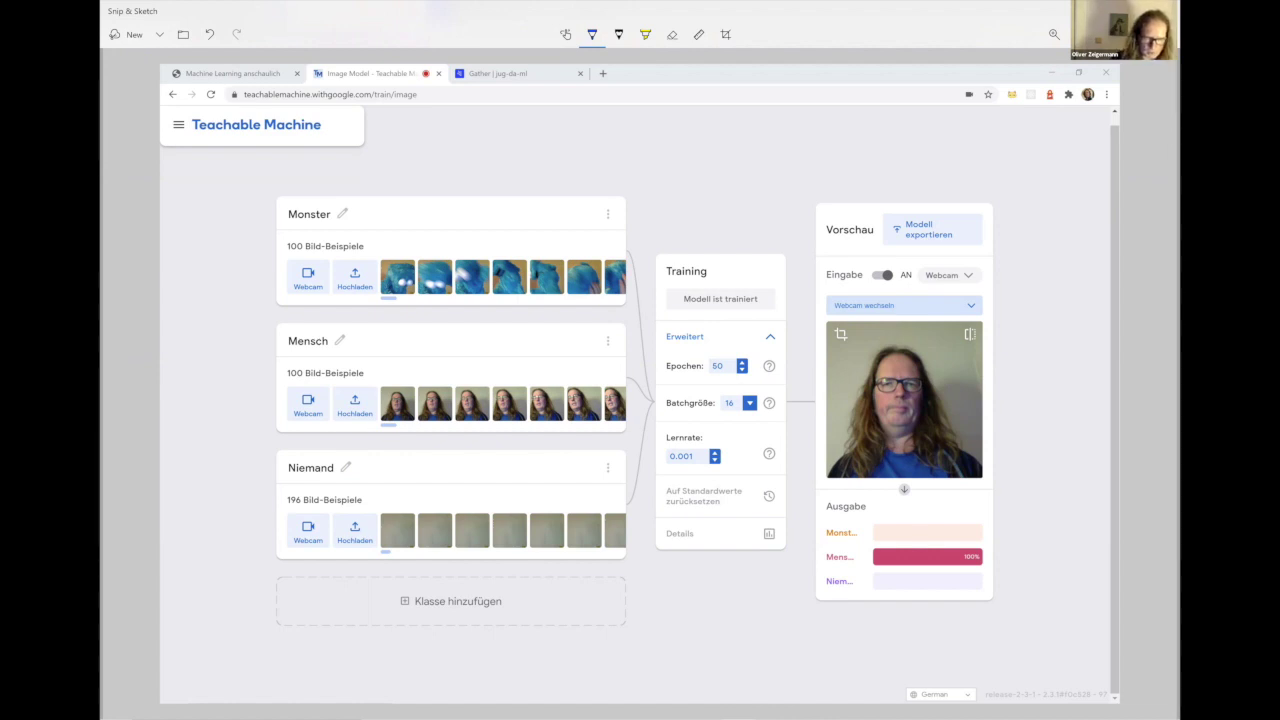
- Draw blue brackets around the example image rows of the Monster, Mensch and Niemand classes
{"action": "mouse_move", "coordinate": [296, 230]}
{"action": "left_mouse_down"}
{"action": "mouse_move", "coordinate": [256, 288]}
{"action": "mouse_move", "coordinate": [286, 313]}
{"action": "left_mouse_up"}
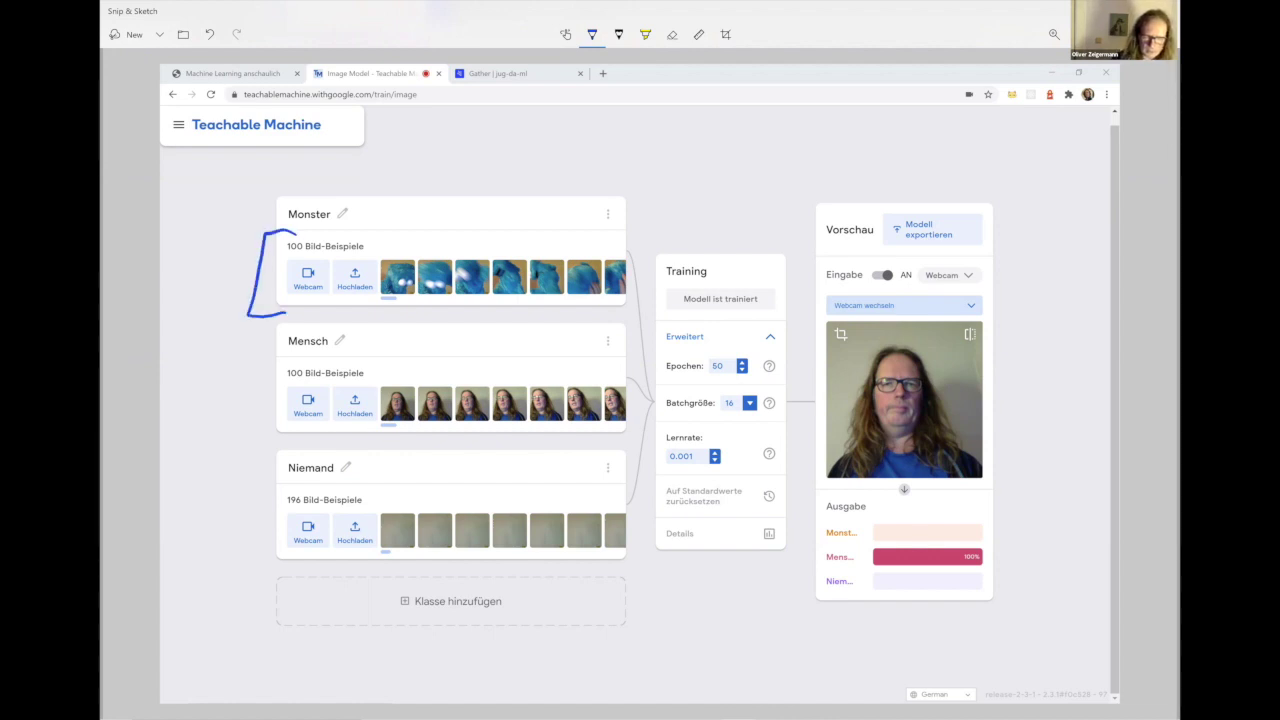
{"action": "mouse_move", "coordinate": [606, 231]}
{"action": "left_mouse_down"}
{"action": "mouse_move", "coordinate": [637, 298]}
{"action": "mouse_move", "coordinate": [598, 308]}
{"action": "left_mouse_up"}
{"action": "mouse_move", "coordinate": [300, 362]}
{"action": "left_mouse_down"}
{"action": "mouse_move", "coordinate": [262, 414]}
{"action": "mouse_move", "coordinate": [298, 434]}
{"action": "left_mouse_up"}
{"action": "mouse_move", "coordinate": [612, 368]}
{"action": "left_mouse_down"}
{"action": "mouse_move", "coordinate": [632, 440]}
{"action": "mouse_move", "coordinate": [611, 443]}
{"action": "left_mouse_up"}
{"action": "mouse_move", "coordinate": [299, 492]}
{"action": "left_mouse_down"}
{"action": "mouse_move", "coordinate": [278, 496]}
{"action": "mouse_move", "coordinate": [256, 546]}
{"action": "mouse_move", "coordinate": [297, 560]}
{"action": "left_mouse_up"}
{"action": "mouse_move", "coordinate": [617, 489]}
{"action": "left_mouse_down"}
{"action": "mouse_move", "coordinate": [645, 528]}
{"action": "mouse_move", "coordinate": [590, 570]}
{"action": "left_mouse_up"}
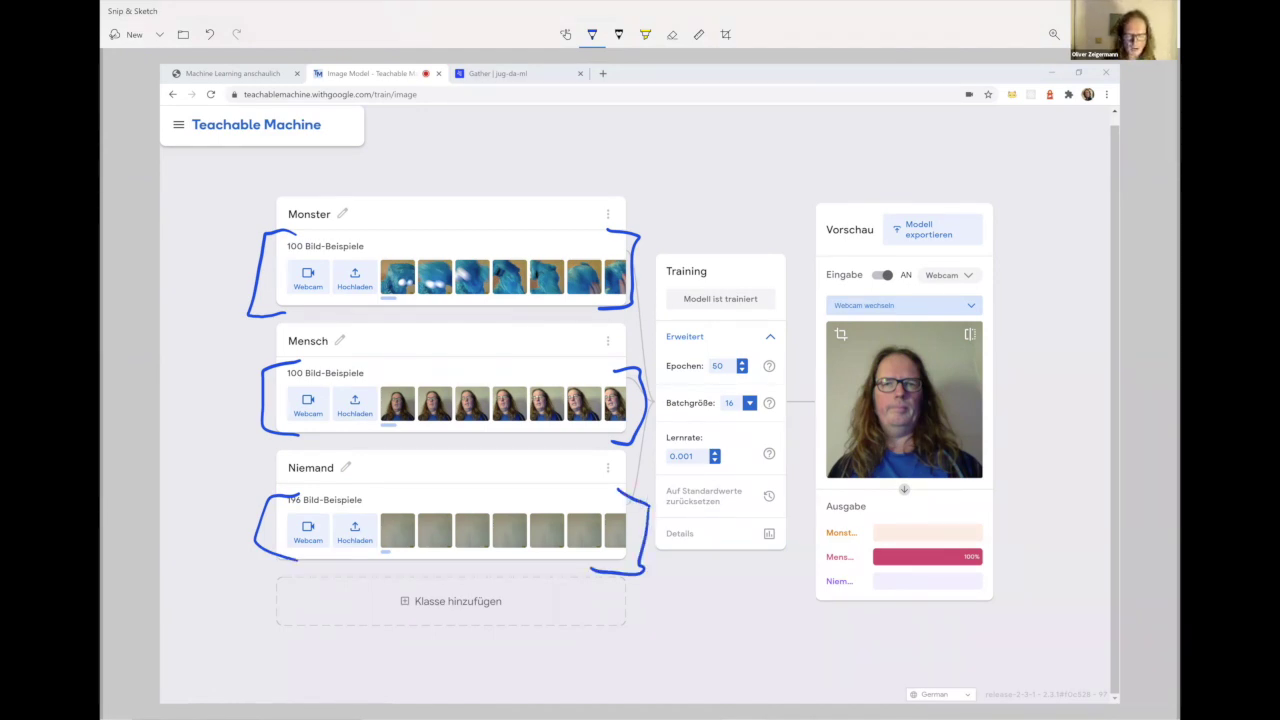
- Handwrite "Input → Output" in blue above the class cards and "In" beside the bracketed Monster examples
{"action": "mouse_move", "coordinate": [549, 110]}
{"action": "left_mouse_down"}
{"action": "mouse_move", "coordinate": [550, 146]}
{"action": "mouse_move", "coordinate": [598, 152]}
{"action": "left_mouse_up"}
{"action": "mouse_move", "coordinate": [606, 118]}
{"action": "left_mouse_down"}
{"action": "mouse_move", "coordinate": [604, 150]}
{"action": "mouse_move", "coordinate": [653, 139]}
{"action": "mouse_move", "coordinate": [650, 155]}
{"action": "mouse_move", "coordinate": [716, 150]}
{"action": "left_mouse_up"}
{"action": "left_click_drag", "start_coordinate": [724, 126], "coordinate": [736, 170]}
{"action": "left_click_drag", "start_coordinate": [736, 138], "coordinate": [744, 150]}
{"action": "left_click_drag", "start_coordinate": [748, 134], "coordinate": [786, 156]}
{"action": "left_click_drag", "start_coordinate": [772, 134], "coordinate": [792, 130]}
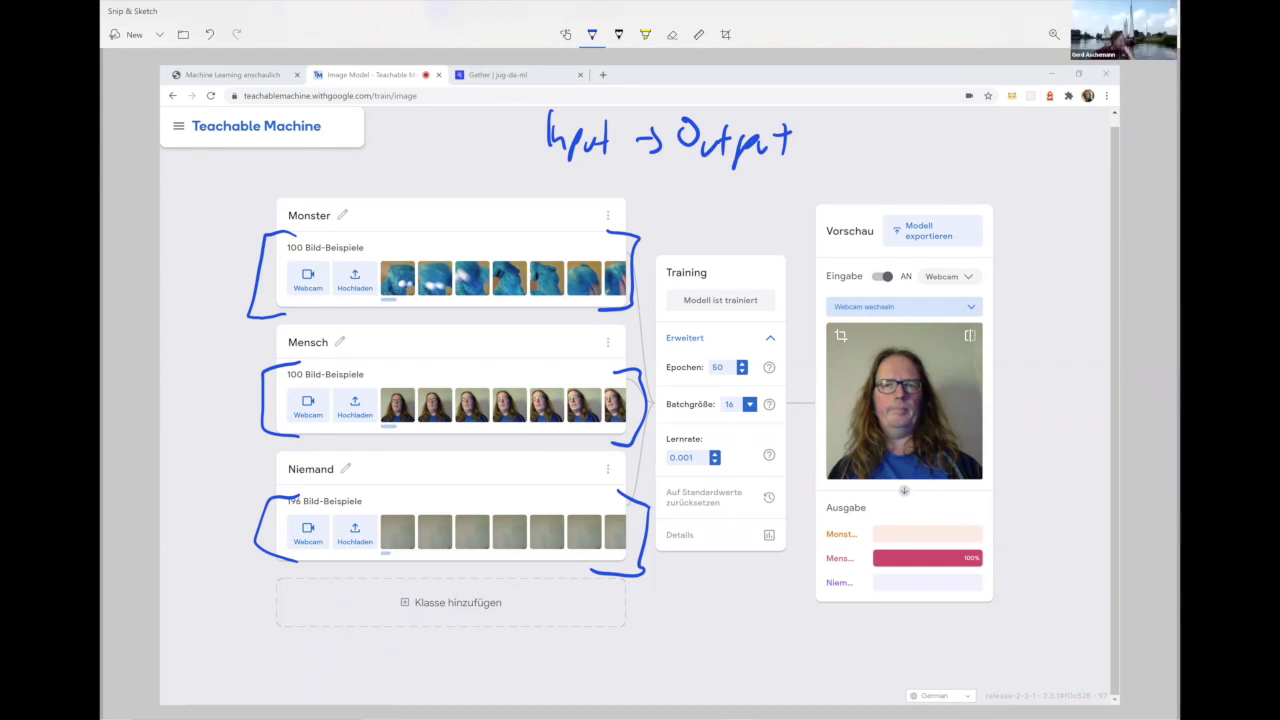
{"action": "left_click_drag", "start_coordinate": [199, 252], "coordinate": [201, 285]}
{"action": "left_click_drag", "start_coordinate": [207, 285], "coordinate": [224, 286]}
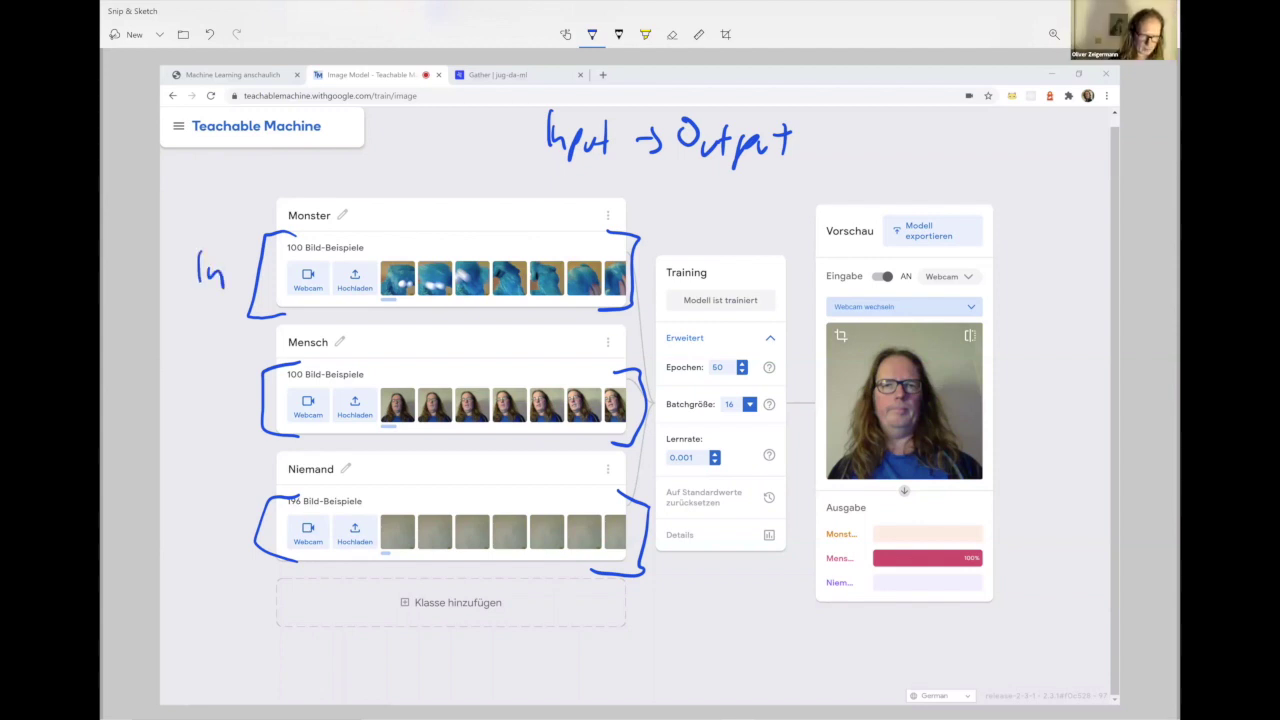
- Circle the three class names in blue and connect them with lines to a handwritten "Out" label
{"action": "left_click_drag", "start_coordinate": [318, 194], "coordinate": [330, 205]}
{"action": "left_click_drag", "start_coordinate": [318, 320], "coordinate": [344, 335]}
{"action": "mouse_move", "coordinate": [300, 457]}
{"action": "left_mouse_down"}
{"action": "mouse_move", "coordinate": [273, 480]}
{"action": "mouse_move", "coordinate": [292, 454]}
{"action": "left_mouse_up"}
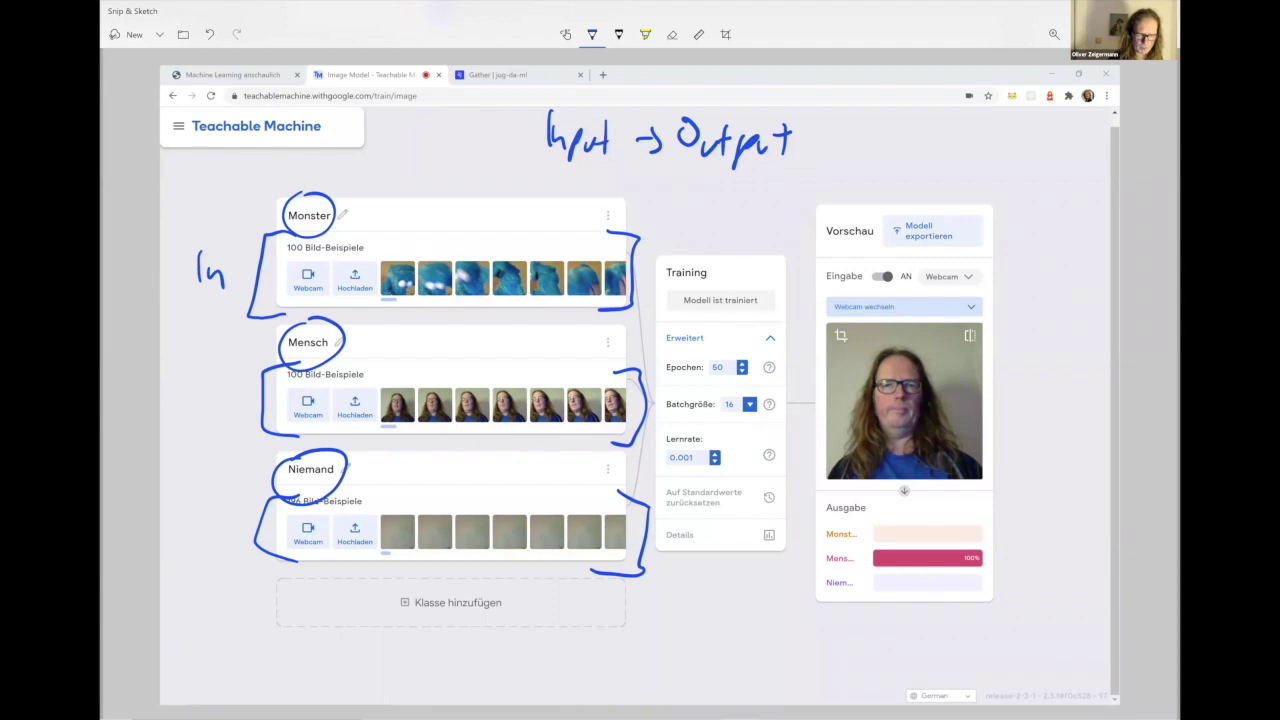
{"action": "left_click_drag", "start_coordinate": [346, 214], "coordinate": [410, 352]}
{"action": "left_click_drag", "start_coordinate": [352, 462], "coordinate": [404, 388]}
{"action": "mouse_move", "coordinate": [342, 346]}
{"action": "left_mouse_down"}
{"action": "mouse_move", "coordinate": [398, 372]}
{"action": "mouse_move", "coordinate": [428, 347]}
{"action": "mouse_move", "coordinate": [468, 382]}
{"action": "left_mouse_up"}
{"action": "mouse_move", "coordinate": [472, 342]}
{"action": "left_mouse_down"}
{"action": "mouse_move", "coordinate": [474, 384]}
{"action": "mouse_move", "coordinate": [482, 356]}
{"action": "left_mouse_up"}
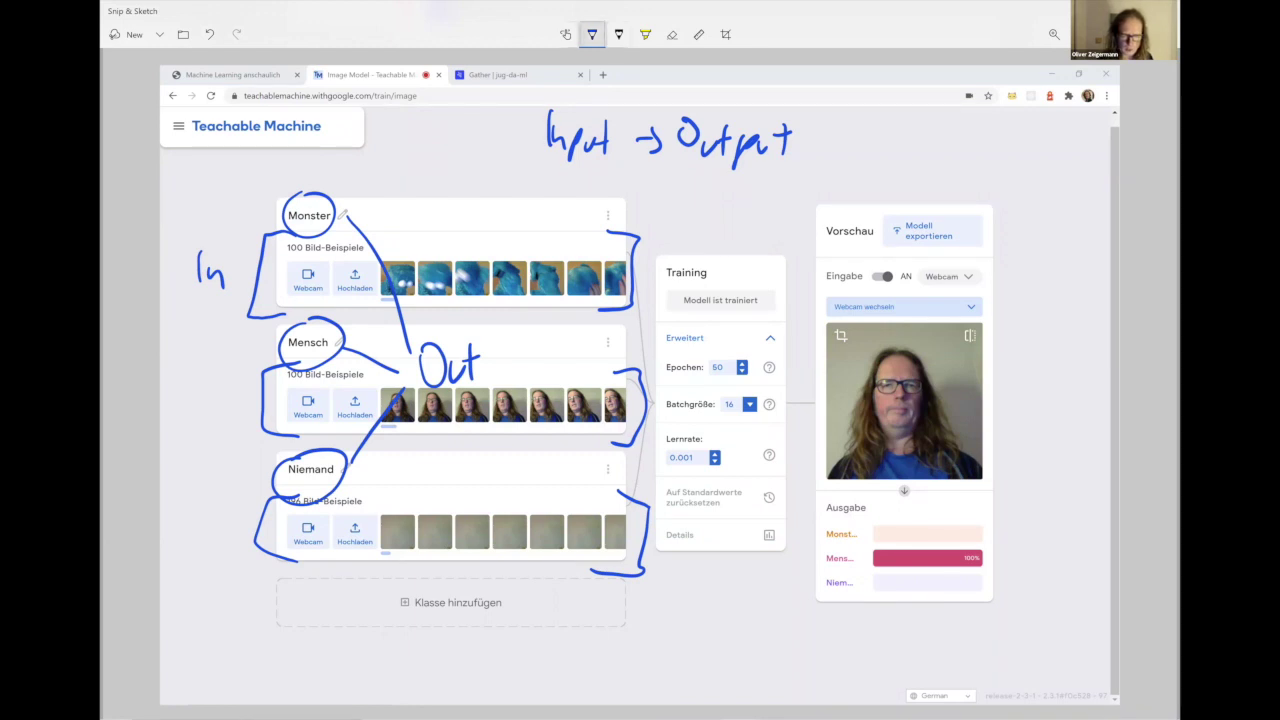
- Change the pen colour to red and handwrite "Supervised Learning" above the "Input → Output" note
{"action": "left_click", "coordinate": [592, 34]}
{"action": "left_click", "coordinate": [592, 34]}
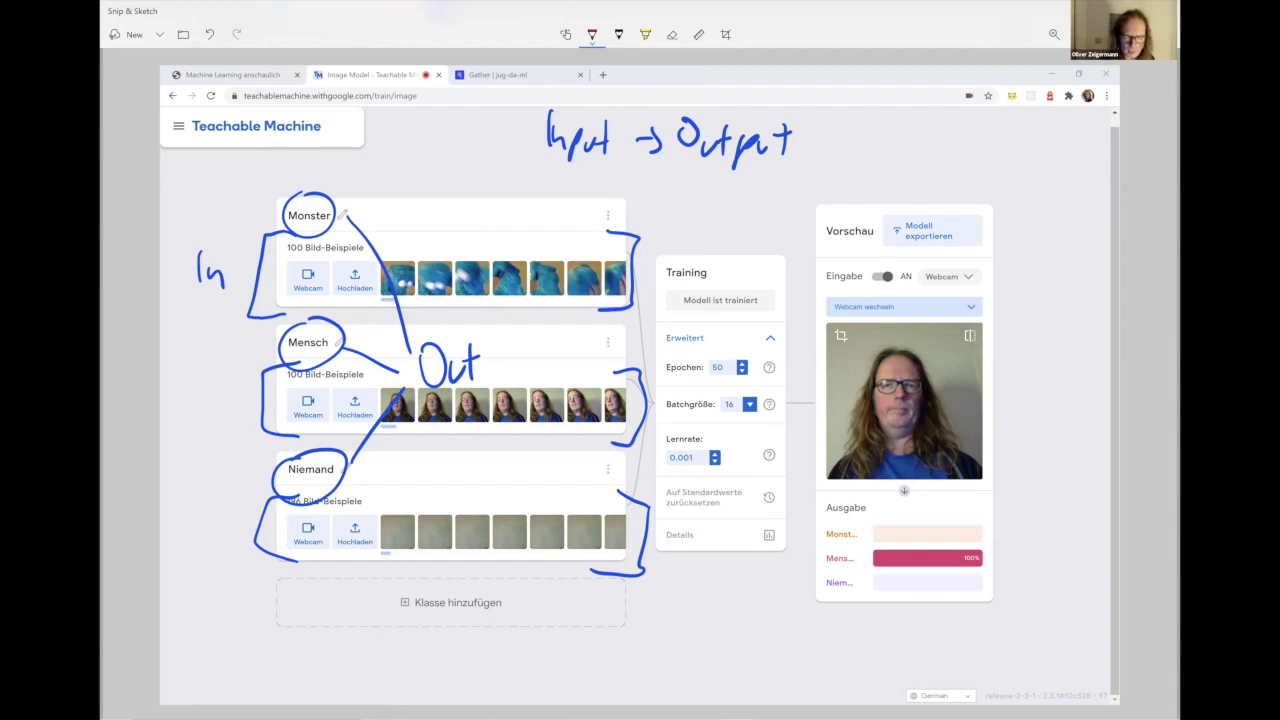
{"action": "mouse_move", "coordinate": [550, 58]}
{"action": "left_mouse_down"}
{"action": "mouse_move", "coordinate": [538, 82]}
{"action": "mouse_move", "coordinate": [578, 98]}
{"action": "mouse_move", "coordinate": [596, 88]}
{"action": "left_mouse_up"}
{"action": "mouse_move", "coordinate": [600, 88]}
{"action": "left_mouse_down"}
{"action": "mouse_move", "coordinate": [609, 76]}
{"action": "mouse_move", "coordinate": [626, 92]}
{"action": "mouse_move", "coordinate": [666, 82]}
{"action": "mouse_move", "coordinate": [686, 100]}
{"action": "mouse_move", "coordinate": [808, 96]}
{"action": "left_mouse_up"}
{"action": "left_click_drag", "start_coordinate": [812, 92], "coordinate": [846, 92]}
{"action": "left_click_drag", "start_coordinate": [846, 92], "coordinate": [834, 134]}
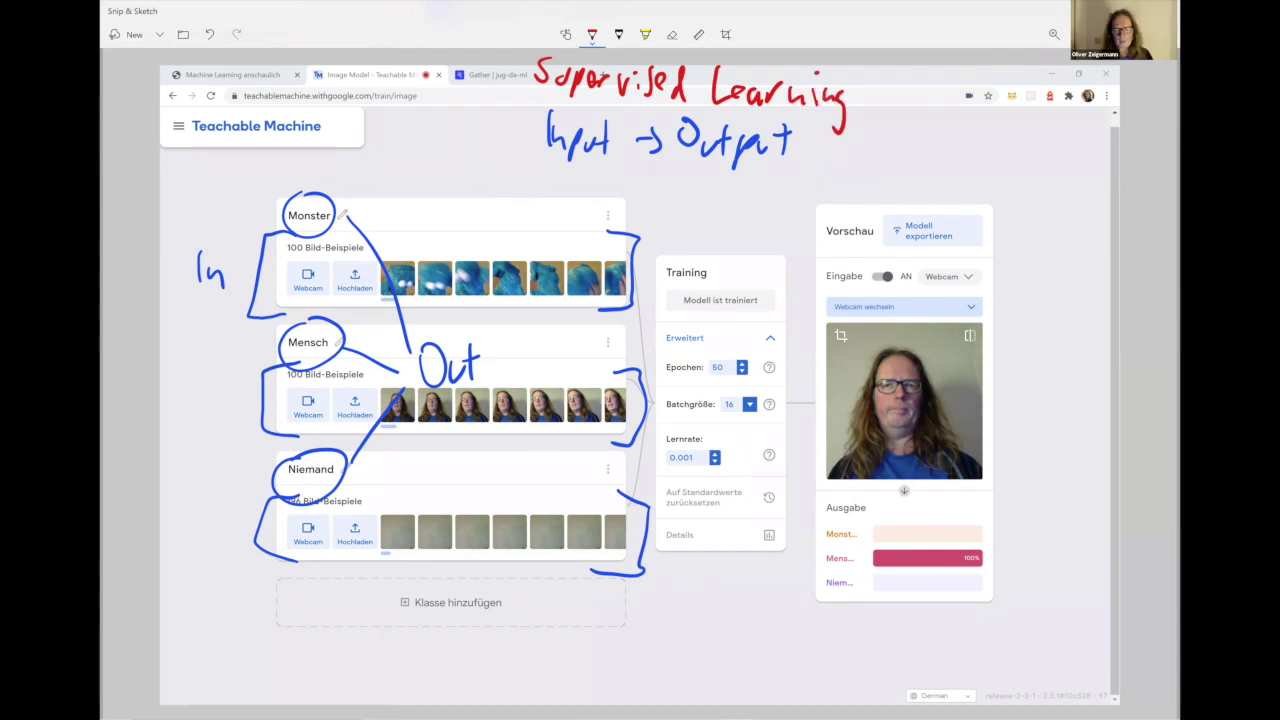